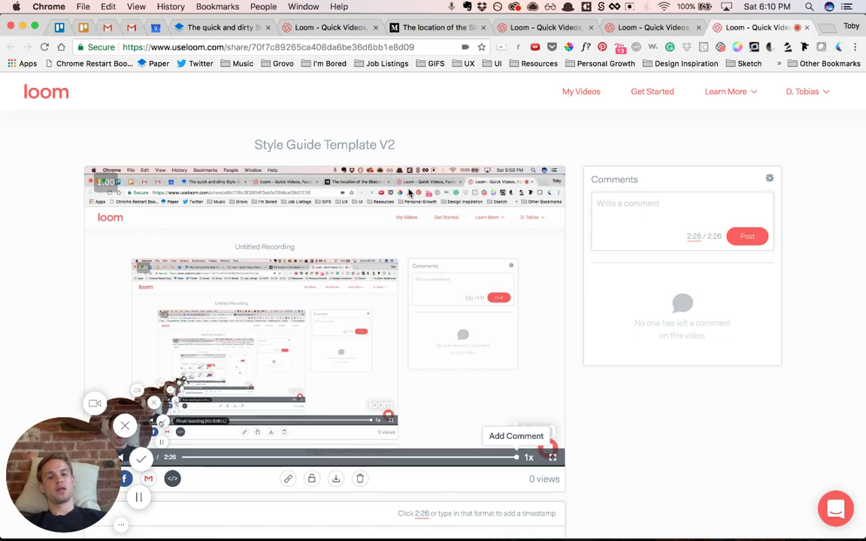
Switch from the Loom page in Chrome over to Sketch
{"action": "key", "text": "super+Tab"}
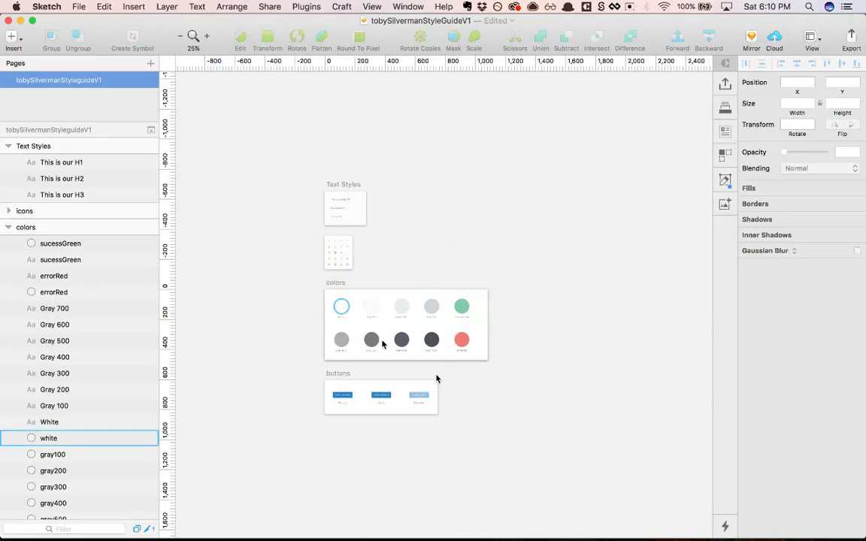
{"action": "left_click", "coordinate": [101, 6]}
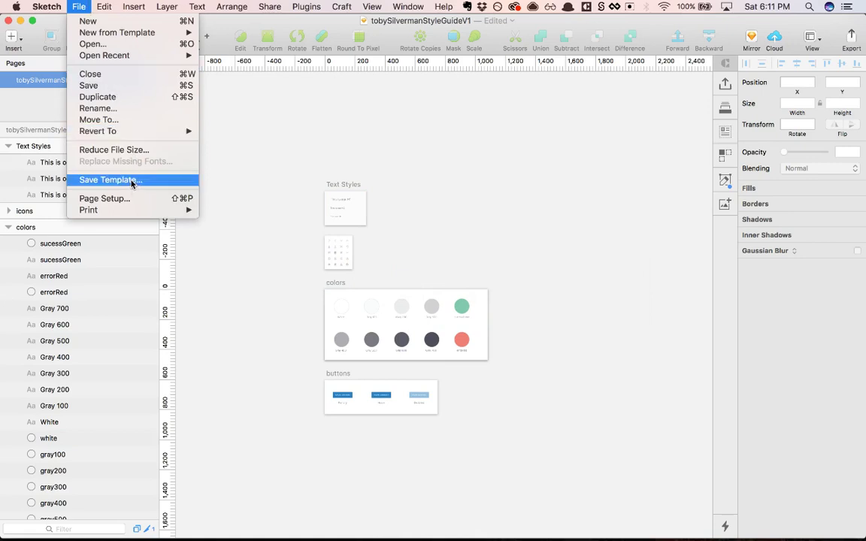
{"action": "mouse_move", "coordinate": [118, 32]}
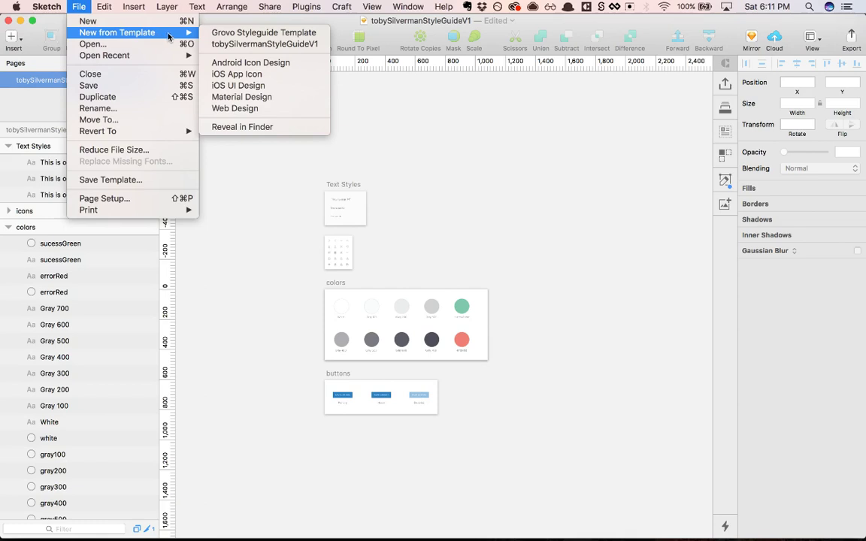
{"action": "left_click", "coordinate": [237, 45]}
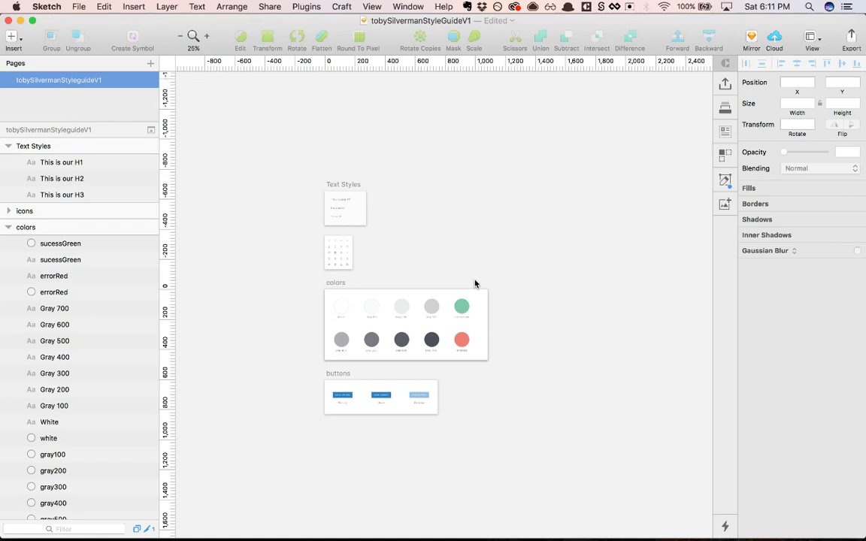
{"action": "scroll", "coordinate": [475, 283], "scroll_direction": "up", "scroll_amount": 2}
{"action": "scroll", "coordinate": [475, 283], "scroll_direction": "up", "scroll_amount": 2}
{"action": "scroll", "coordinate": [474, 283], "scroll_direction": "up", "scroll_amount": 2}
{"action": "scroll", "coordinate": [474, 284], "scroll_direction": "up", "scroll_amount": 2}
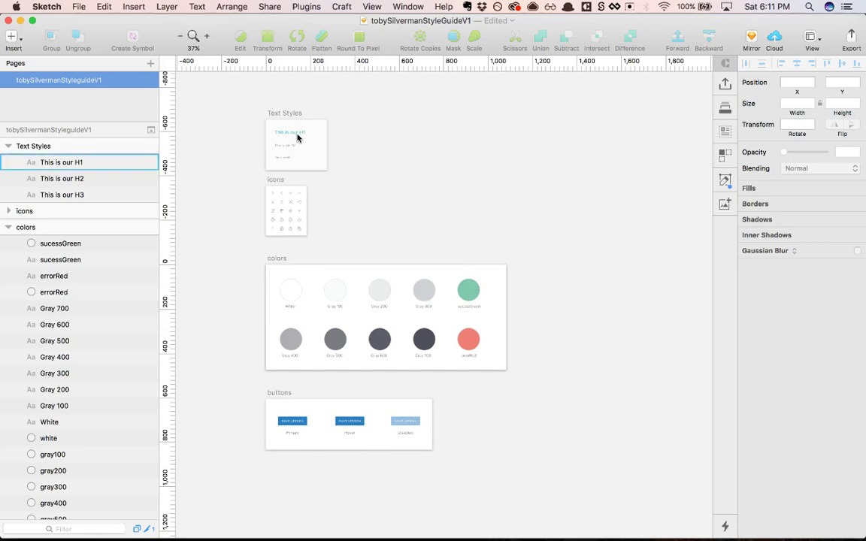
Create a new text style from the H1 sample text and name it H1
{"action": "left_click", "coordinate": [298, 137]}
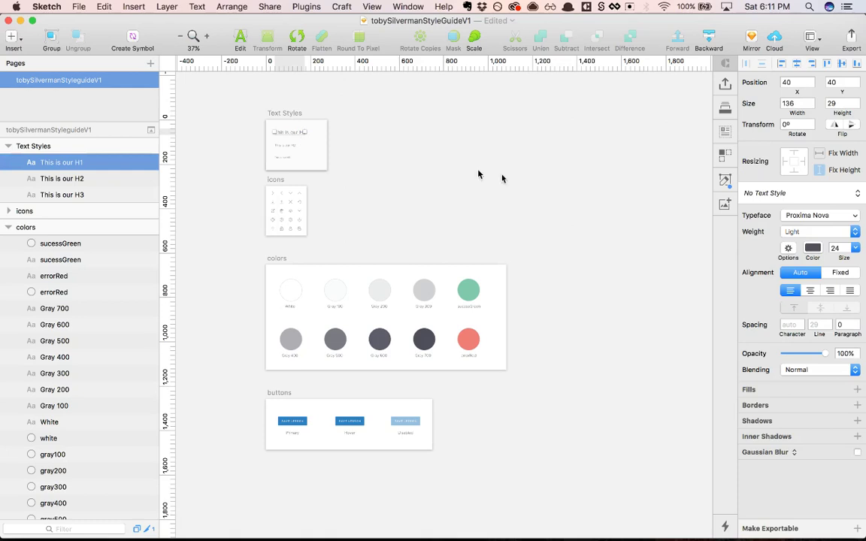
{"action": "left_click", "coordinate": [819, 192]}
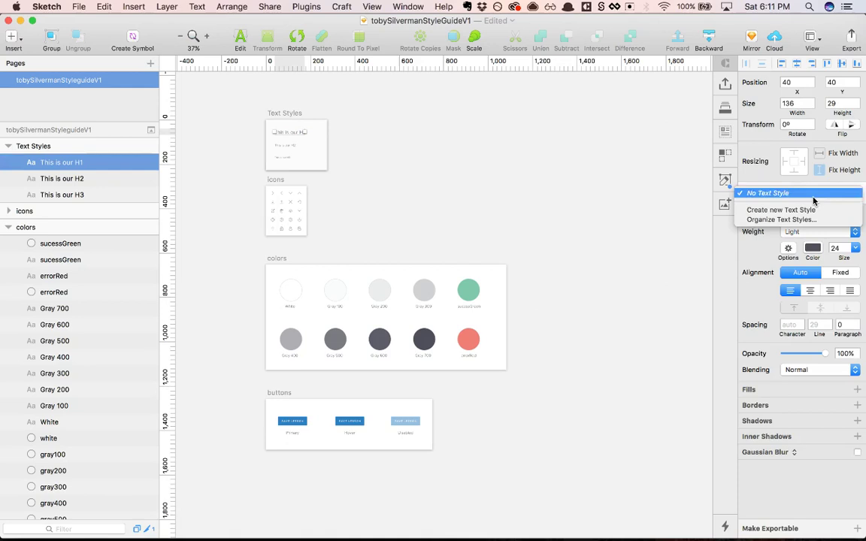
{"action": "left_click", "coordinate": [808, 211]}
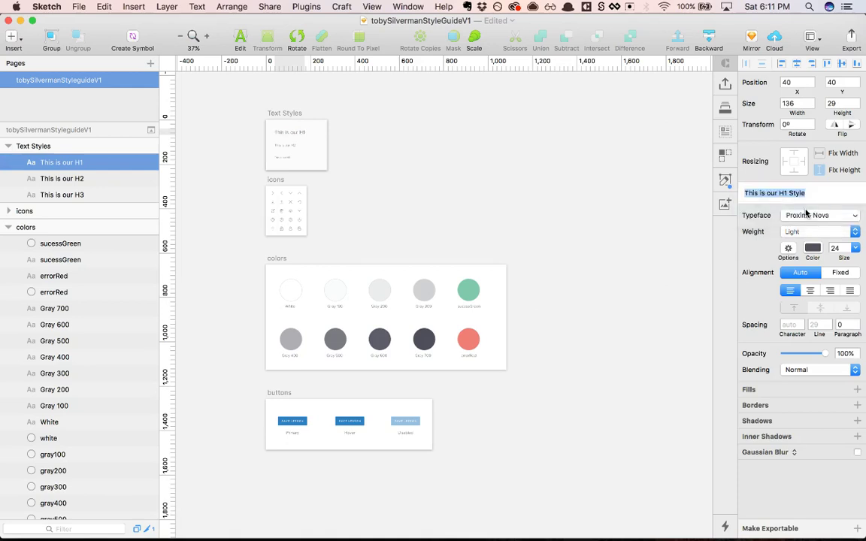
{"action": "scroll", "coordinate": [466, 172], "scroll_direction": "up", "scroll_amount": 3}
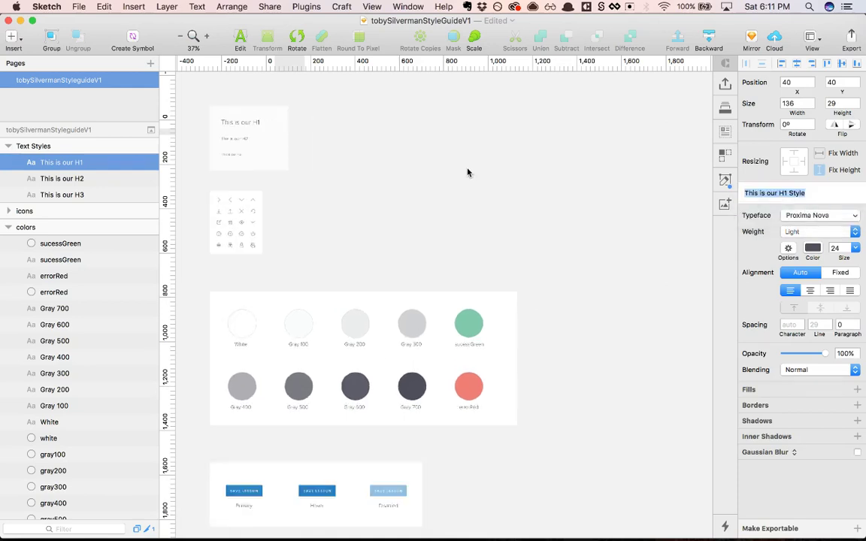
{"action": "left_click", "coordinate": [786, 193]}
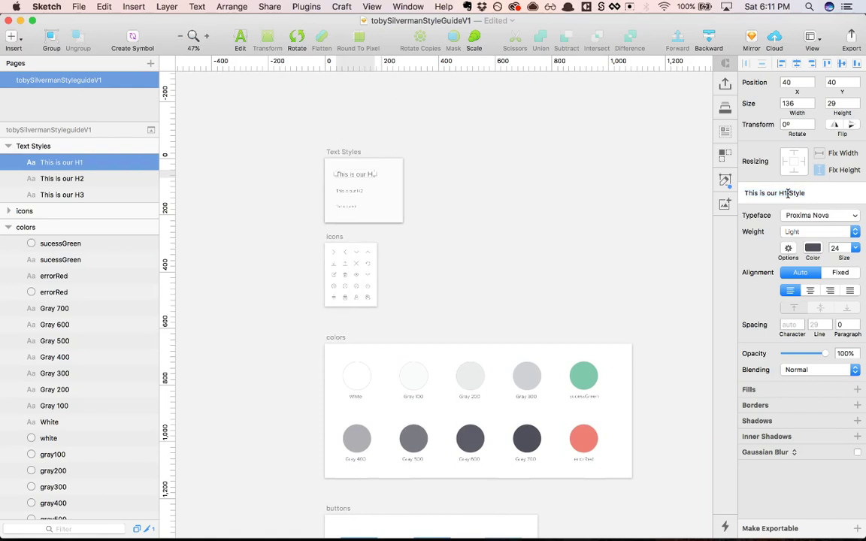
{"action": "key", "text": "shift+End"}
{"action": "key", "text": "BackSpace"}
{"action": "key", "text": "alt+shift+Left"}
{"action": "key", "text": "alt+shift+Left"}
{"action": "key", "text": "alt+shift+Left"}
{"action": "key", "text": "BackSpace"}
{"action": "left_click", "coordinate": [680, 189]}
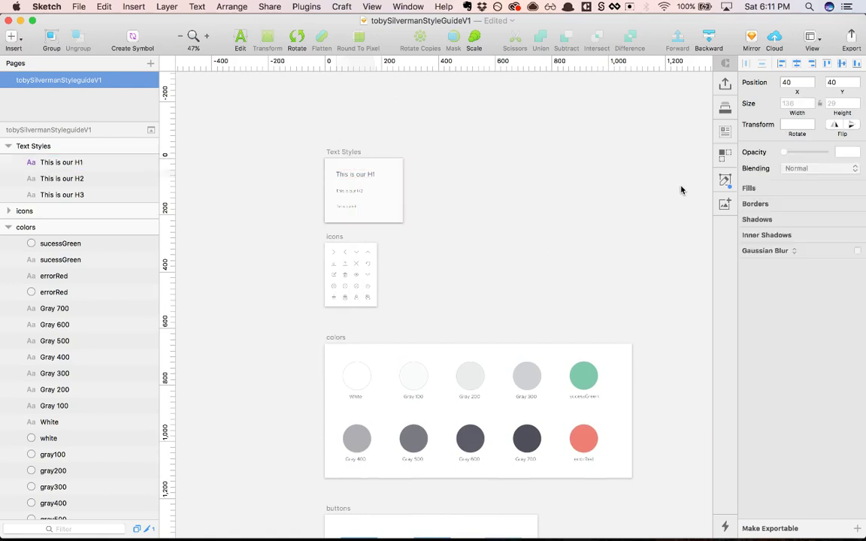
Check that the H1 heading uses the H1 style, then select the H2 sample text
{"action": "left_click", "coordinate": [338, 172]}
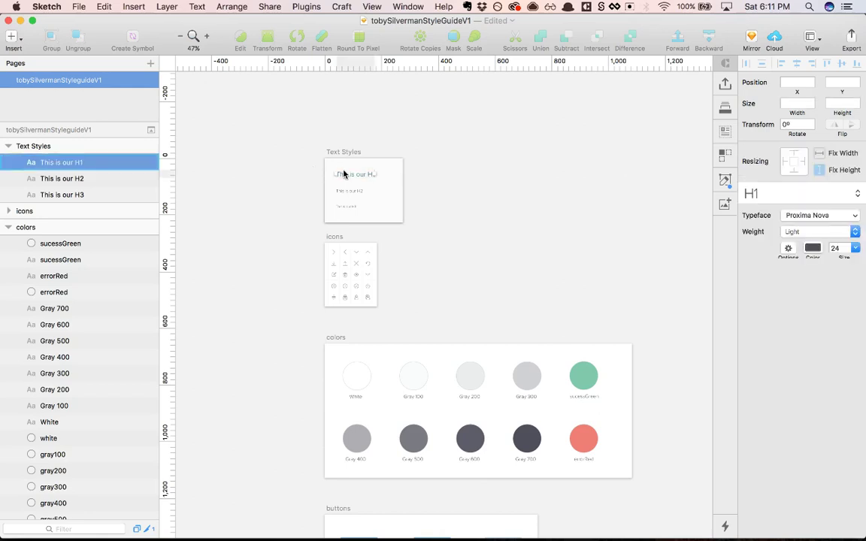
{"action": "left_click", "coordinate": [786, 200]}
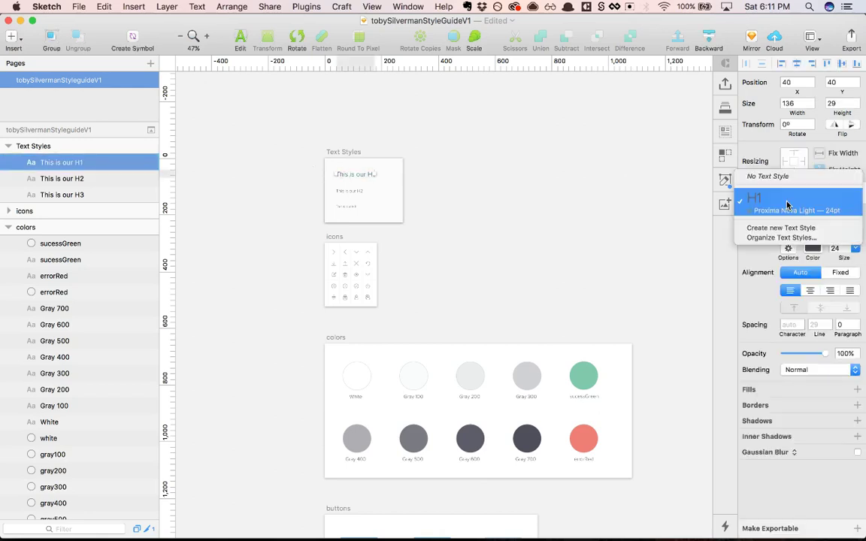
{"action": "left_click", "coordinate": [787, 204]}
{"action": "left_click", "coordinate": [643, 169]}
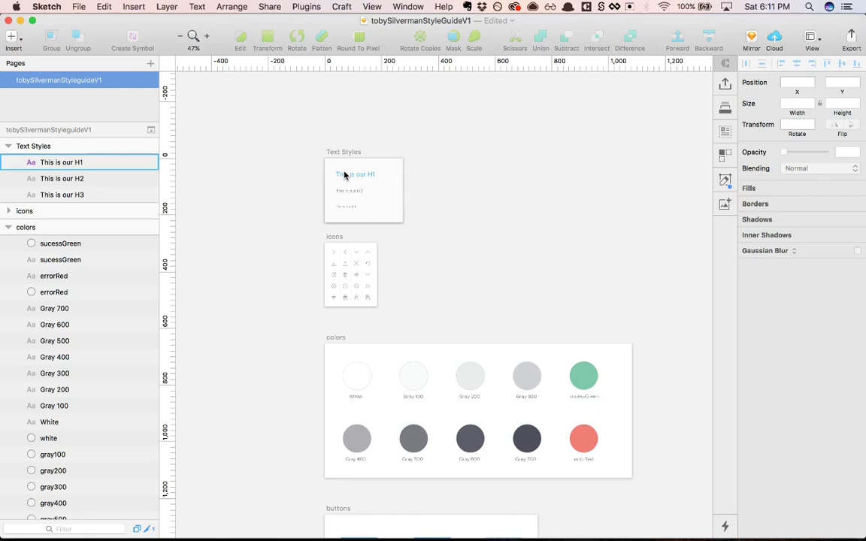
{"action": "left_click", "coordinate": [346, 192]}
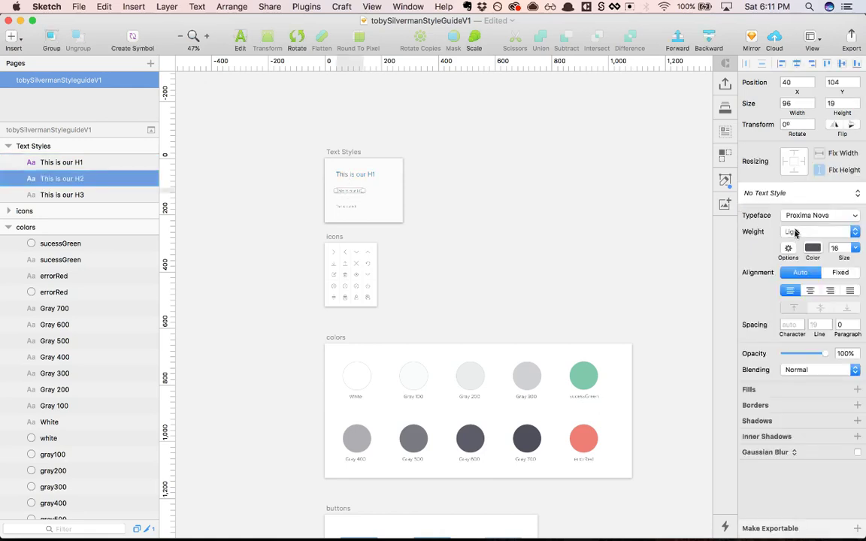
Create a text style named H2 from the H2 sample text
{"action": "left_click", "coordinate": [789, 194]}
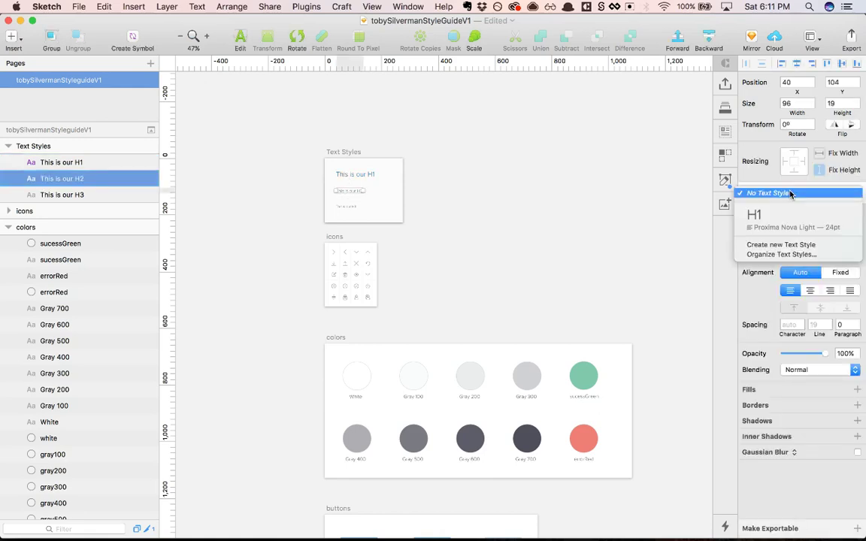
{"action": "left_click", "coordinate": [774, 244]}
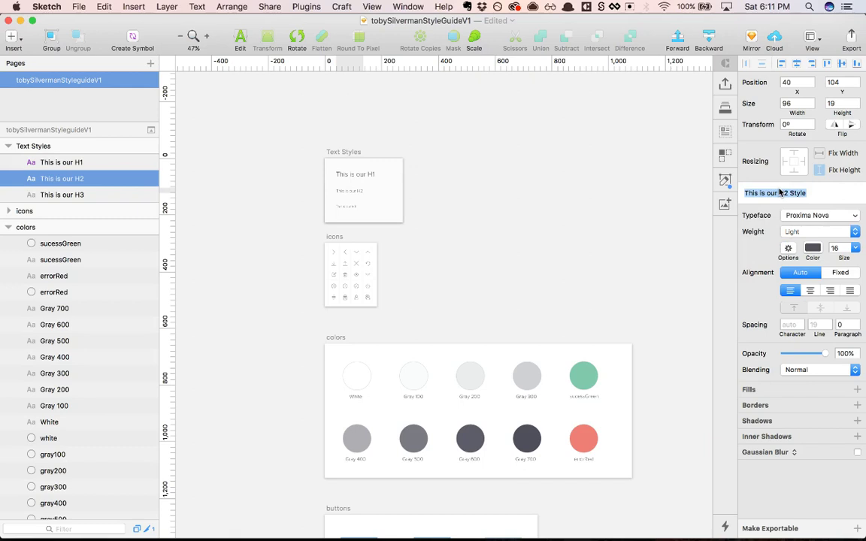
{"action": "left_click", "coordinate": [779, 193]}
{"action": "key", "text": "super+shift+Left"}
{"action": "key", "text": "BackSpace"}
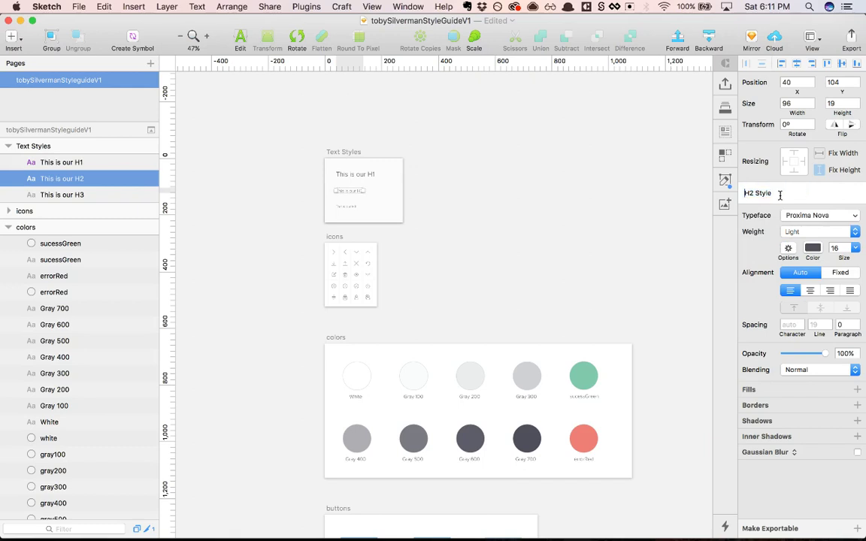
{"action": "key", "text": "BackSpace"}
{"action": "key", "text": "BackSpace"}
{"action": "key", "text": "BackSpace"}
{"action": "key", "text": "Return"}
Create a text style named H3 from the H3 sample text
{"action": "left_click", "coordinate": [347, 206]}
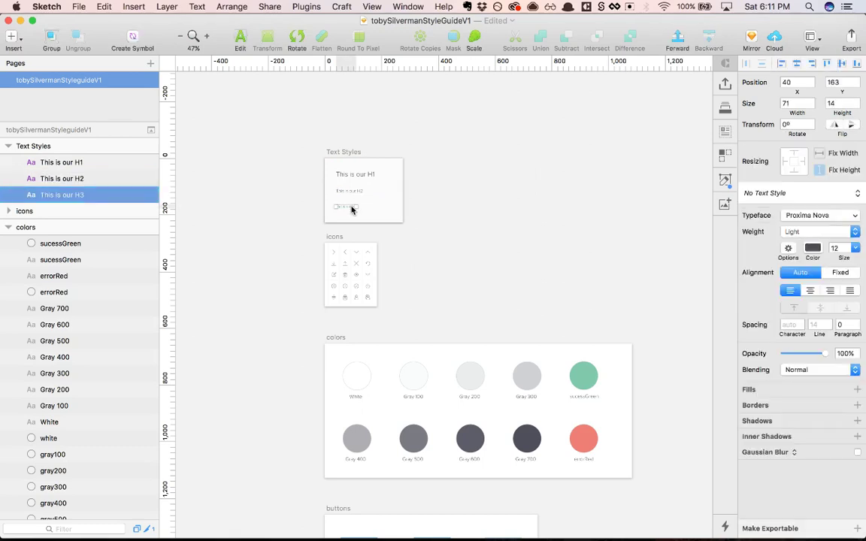
{"action": "left_click", "coordinate": [797, 194]}
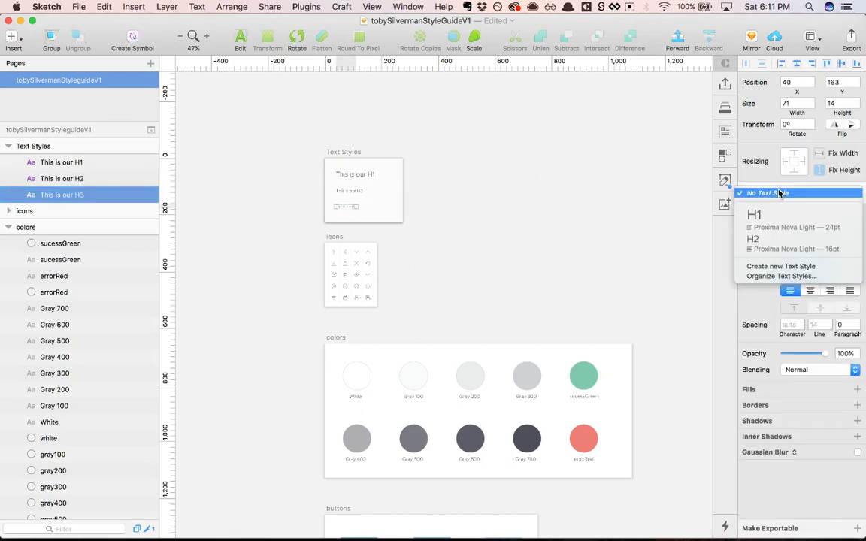
{"action": "left_click", "coordinate": [781, 267]}
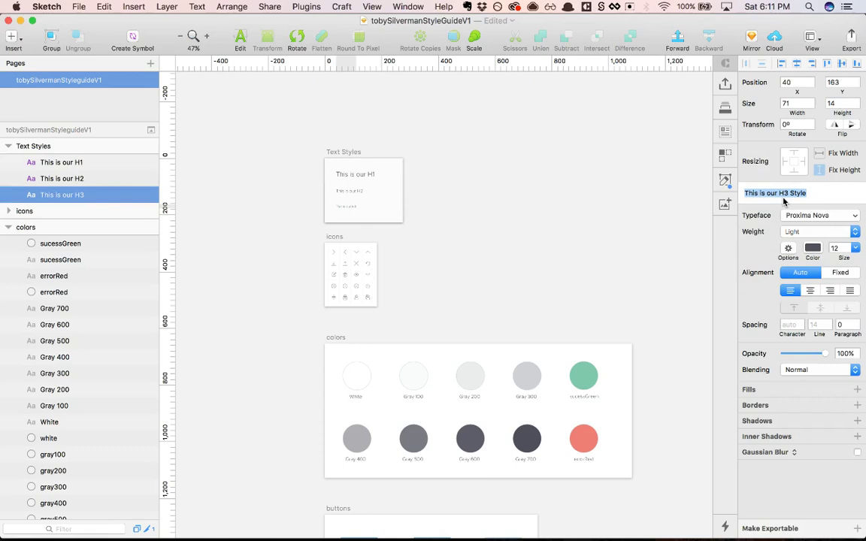
{"action": "left_click", "coordinate": [779, 193]}
{"action": "key", "text": "shift+super+Left"}
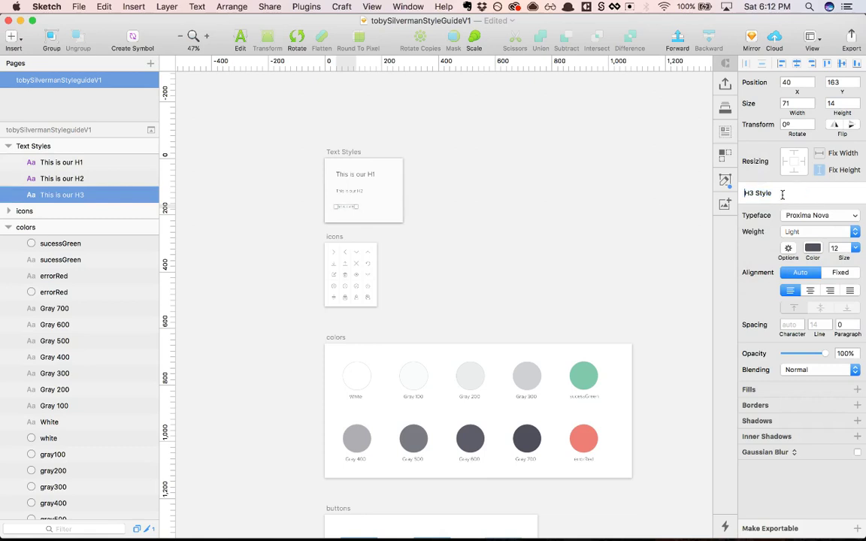
{"action": "key", "text": "BackSpace"}
{"action": "key", "text": "shift+super+Right"}
{"action": "key", "text": "BackSpace"}
{"action": "key", "text": "Return"}
{"action": "left_click", "coordinate": [660, 198]}
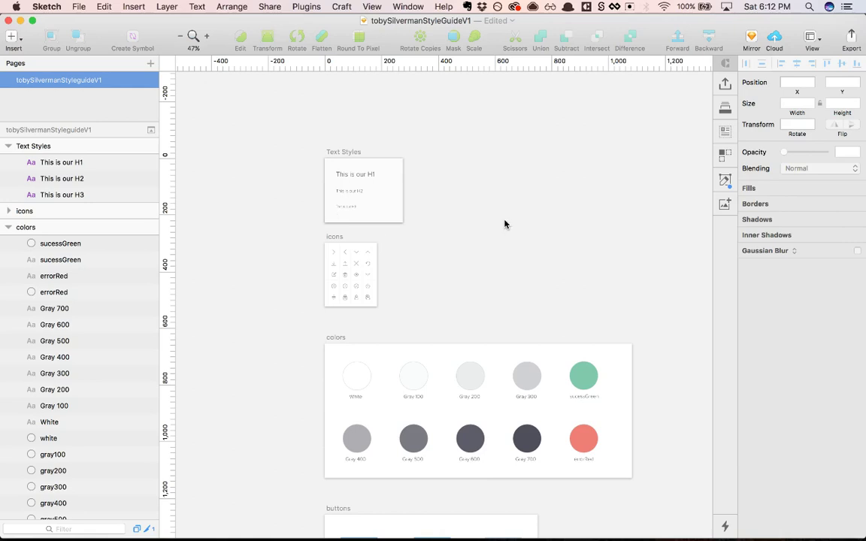
{"action": "left_click", "coordinate": [334, 152]}
{"action": "key", "text": "super+2"}
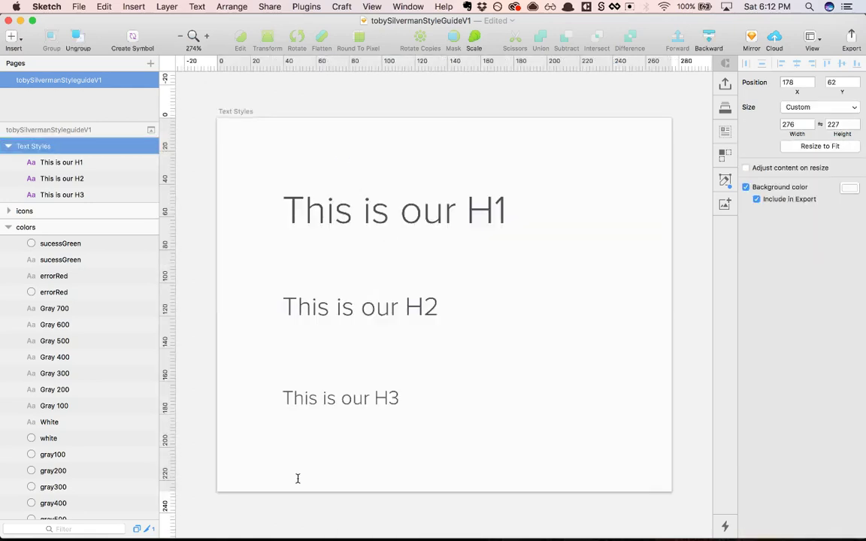
{"action": "left_click", "coordinate": [296, 454]}
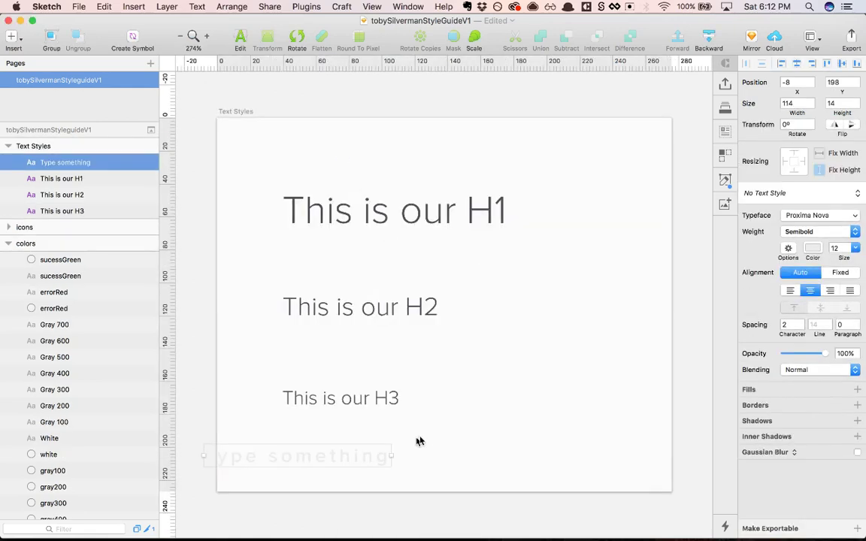
{"action": "left_click_drag", "start_coordinate": [446, 439], "coordinate": [491, 440]}
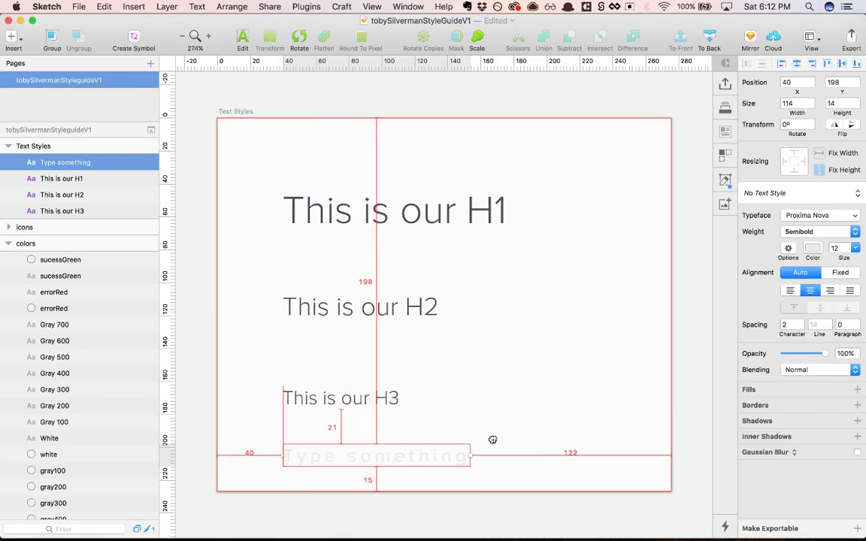
{"action": "left_click", "coordinate": [779, 194]}
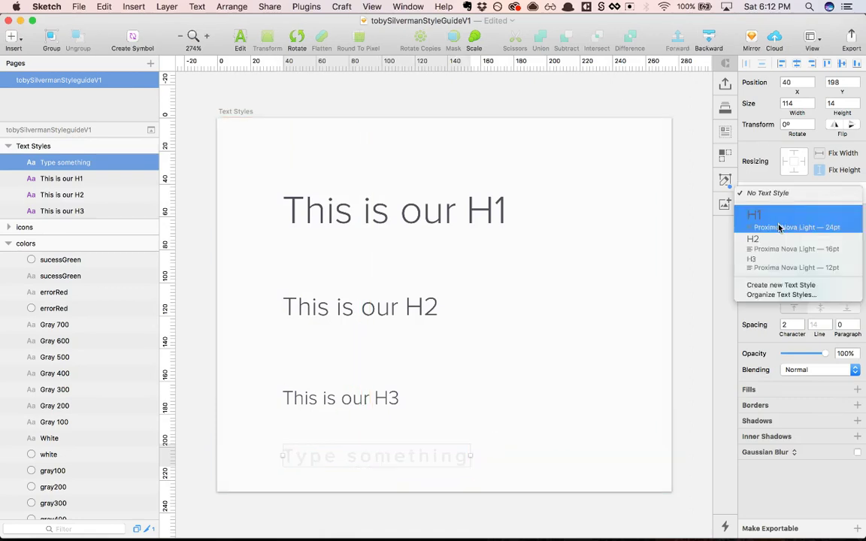
{"action": "left_click", "coordinate": [776, 250]}
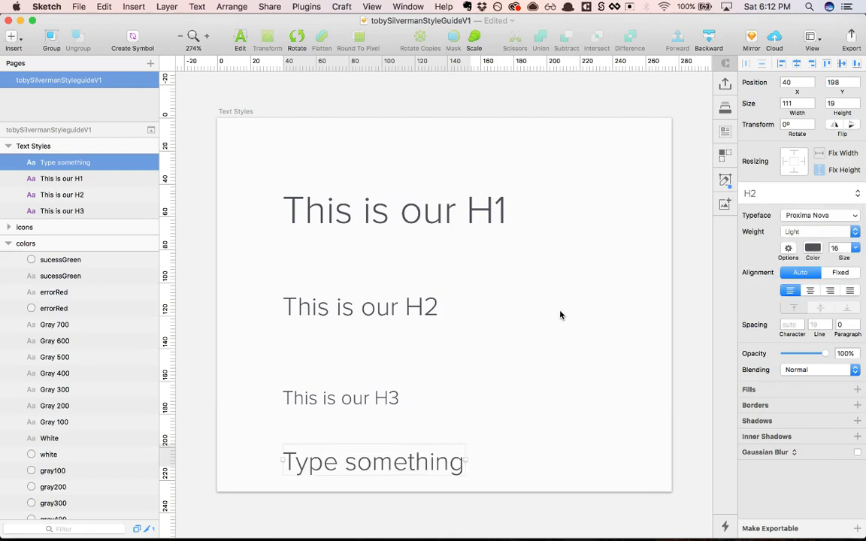
{"action": "left_click", "coordinate": [503, 406]}
{"action": "left_click", "coordinate": [434, 463]}
{"action": "double_click", "coordinate": [434, 467]}
{"action": "key", "text": "Escape"}
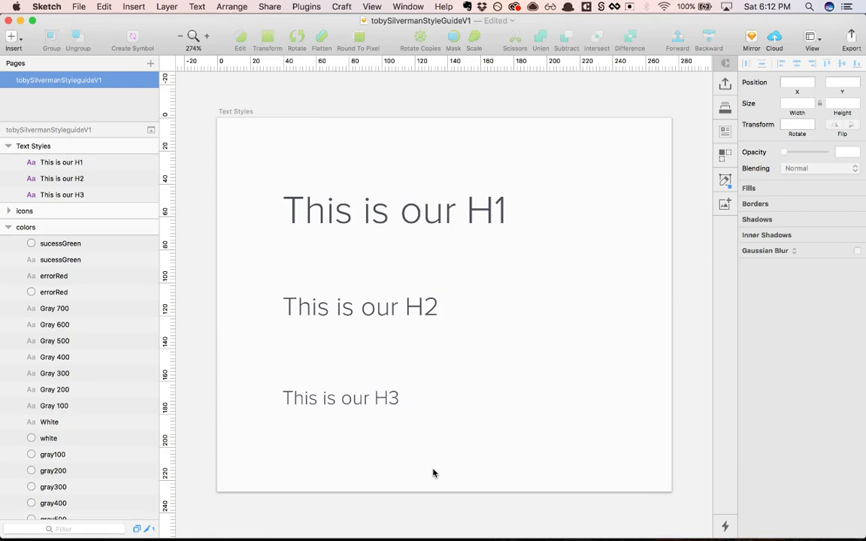
{"action": "scroll", "coordinate": [433, 472], "scroll_direction": "down", "scroll_amount": 5}
Zoom to fit the colors artboard with Cmd+2 and select the errorRed circle
{"action": "scroll", "coordinate": [433, 473], "scroll_direction": "down", "scroll_amount": 5}
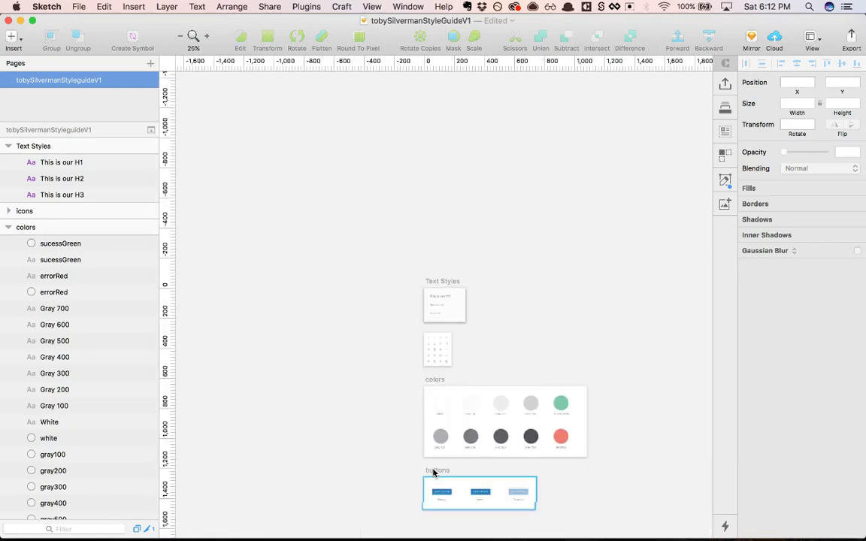
{"action": "left_click", "coordinate": [347, 290]}
{"action": "key", "text": "super+2"}
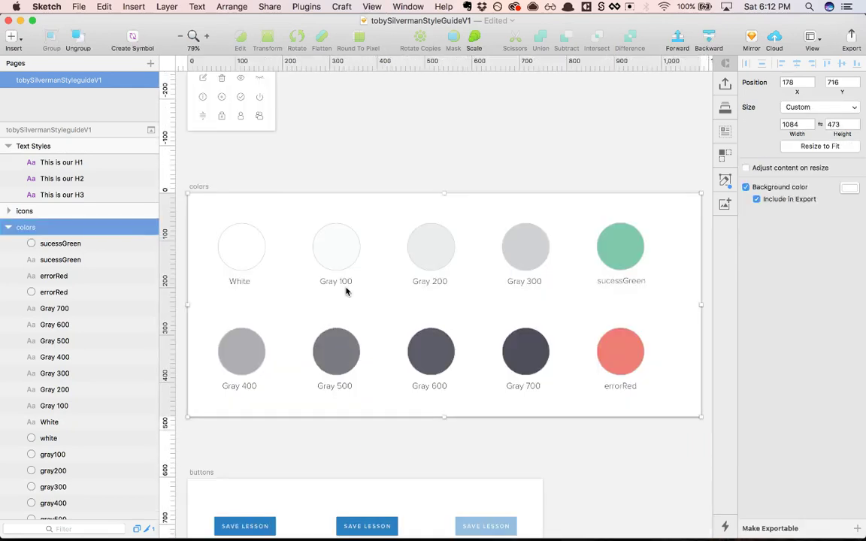
{"action": "left_click", "coordinate": [367, 172]}
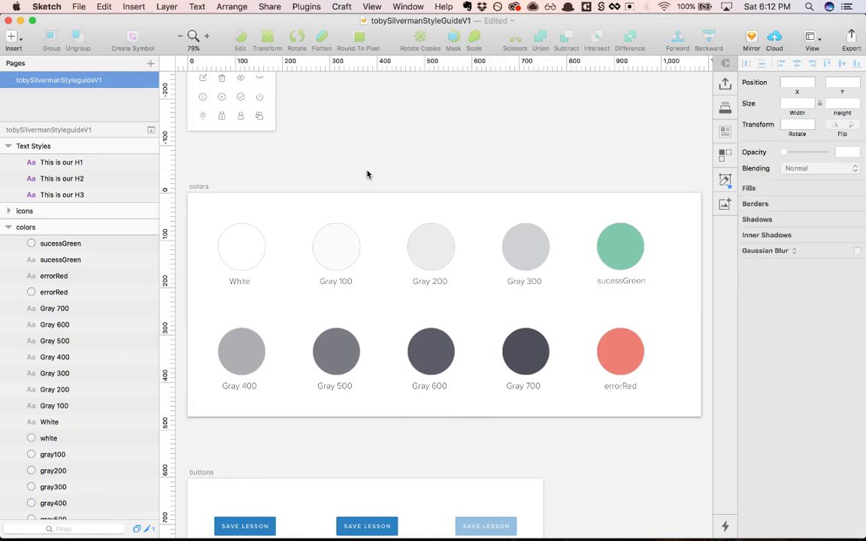
{"action": "left_click", "coordinate": [616, 361]}
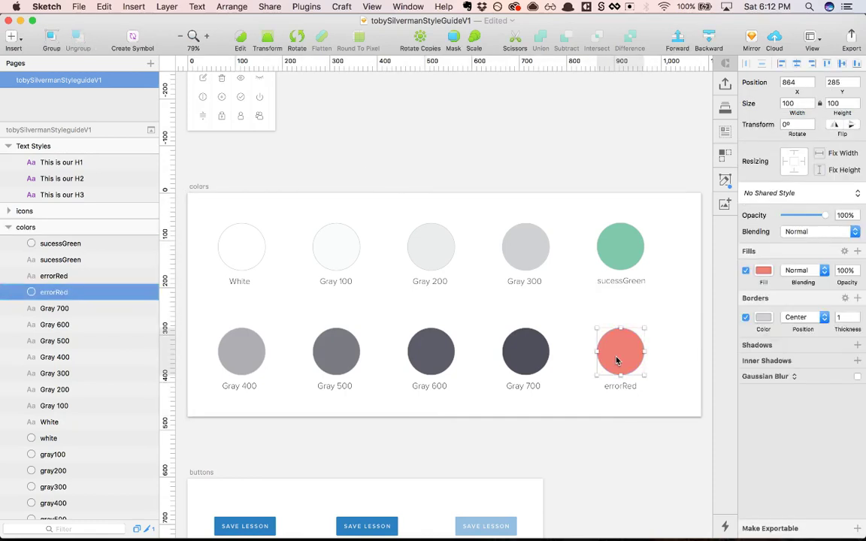
Add the errorRed, sucessGreen and Gray 300 fills to Document Colors
{"action": "left_click", "coordinate": [763, 272]}
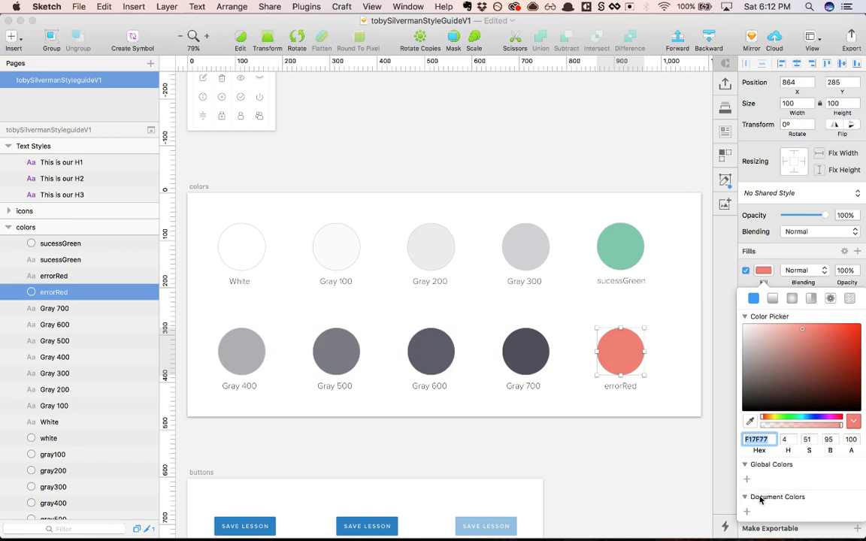
{"action": "left_click", "coordinate": [746, 513]}
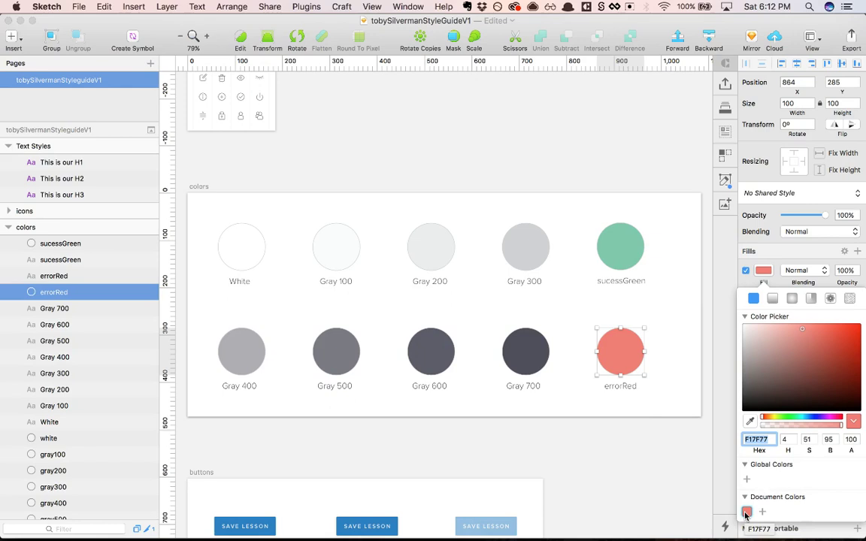
{"action": "left_click", "coordinate": [612, 250]}
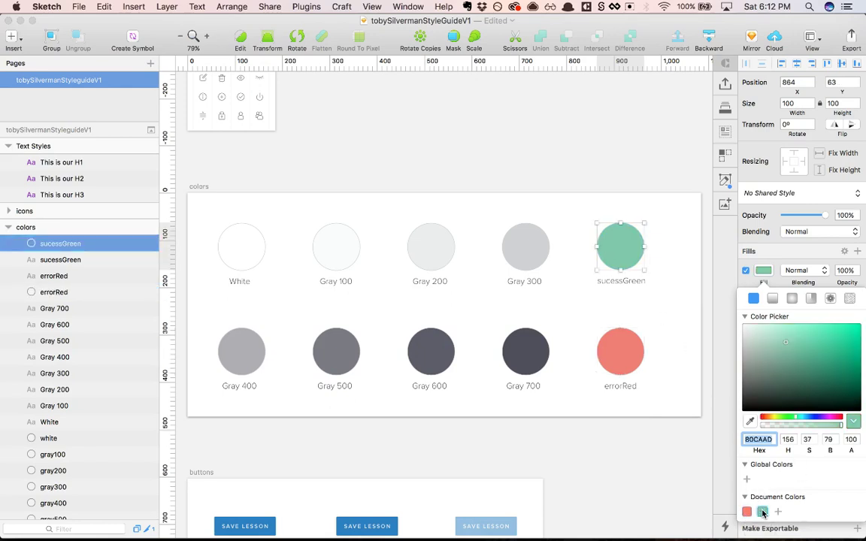
{"action": "left_click", "coordinate": [762, 512]}
{"action": "left_click", "coordinate": [524, 257]}
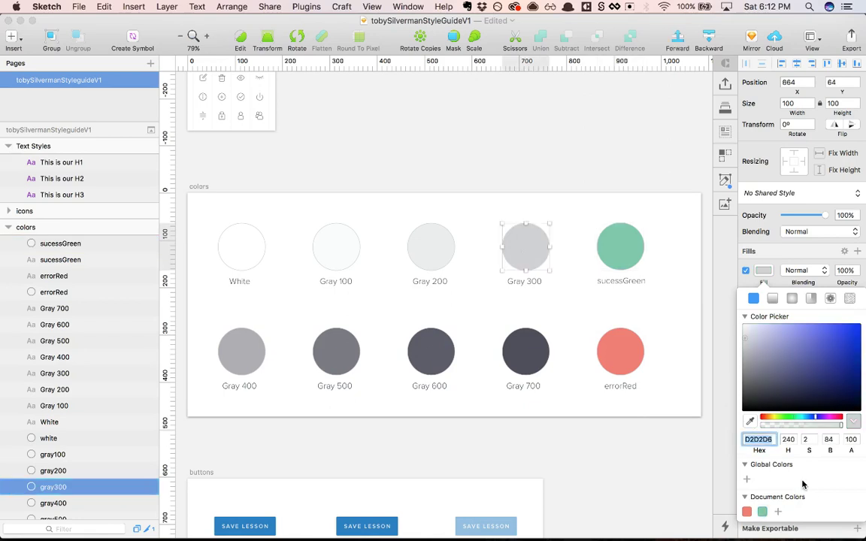
{"action": "left_click", "coordinate": [778, 511]}
Add the Gray 700, Gray 200 and Gray 600 fills to Document Colors
{"action": "left_click", "coordinate": [530, 350]}
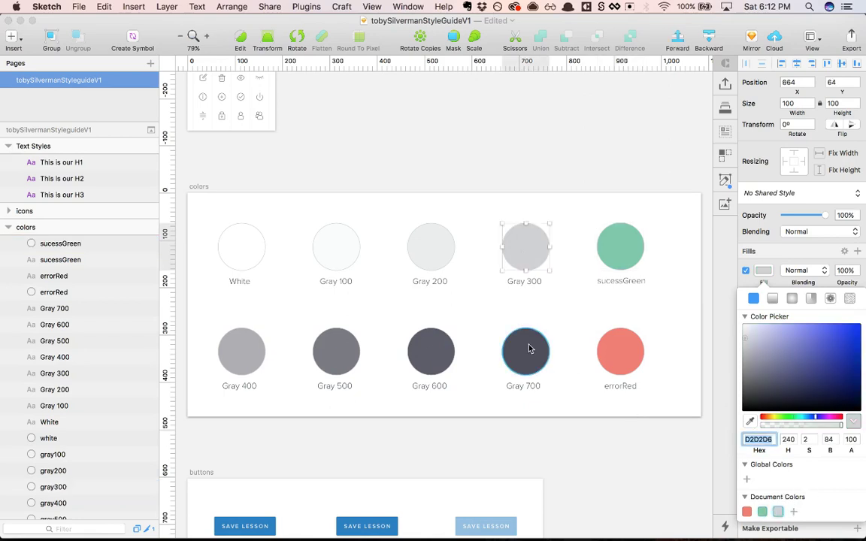
{"action": "left_click", "coordinate": [793, 511]}
{"action": "left_click", "coordinate": [431, 245]}
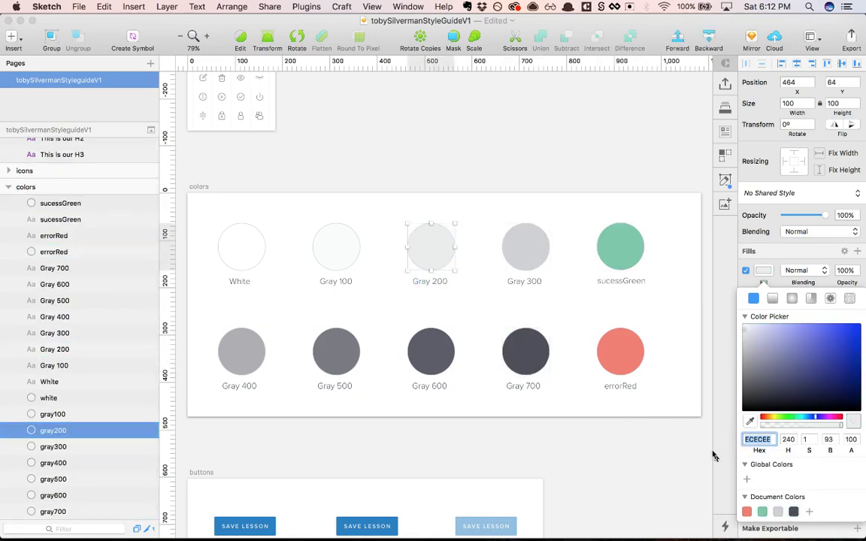
{"action": "left_click", "coordinate": [806, 511]}
{"action": "left_click", "coordinate": [436, 358]}
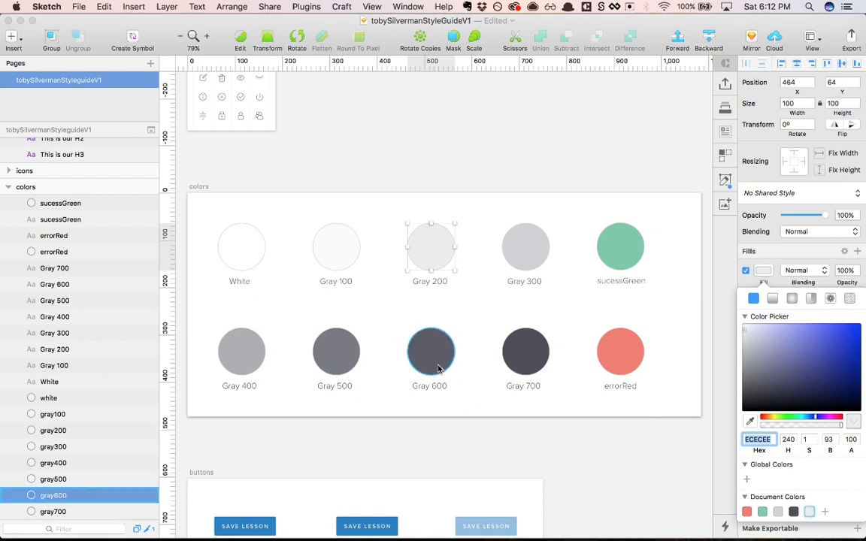
{"action": "left_click", "coordinate": [824, 512]}
{"action": "key", "text": "Escape"}
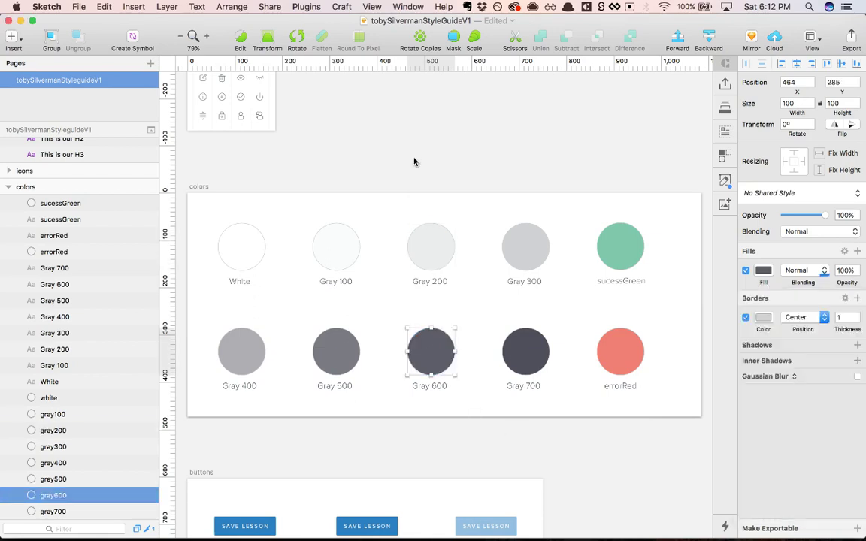
{"action": "left_click", "coordinate": [47, 6]}
{"action": "mouse_move", "coordinate": [78, 6]}
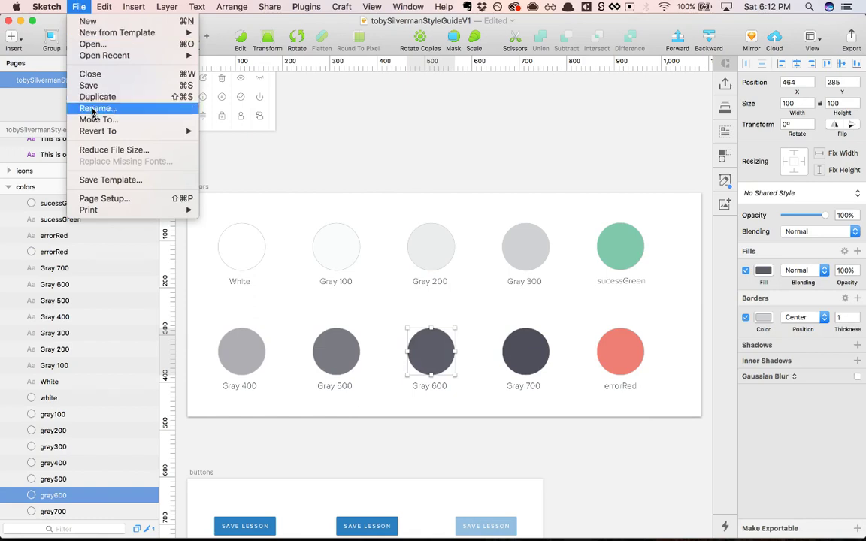
{"action": "left_click", "coordinate": [94, 178]}
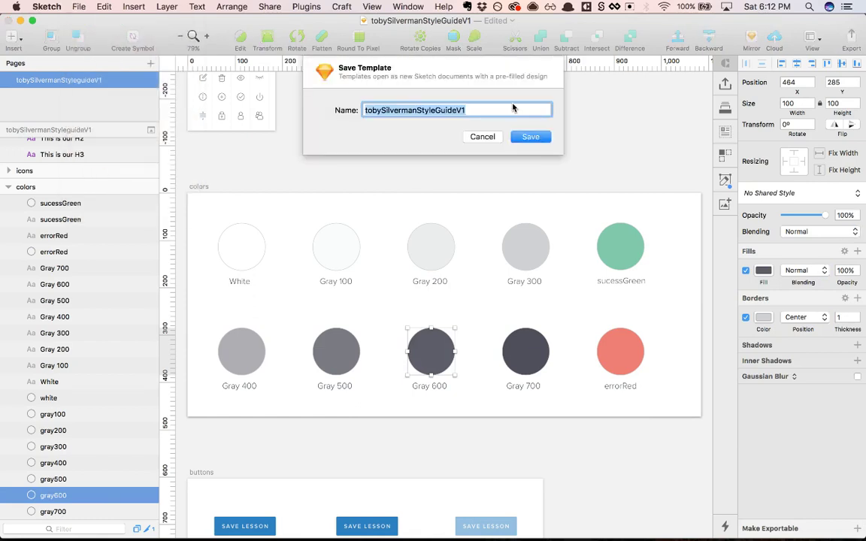
{"action": "left_click", "coordinate": [523, 136]}
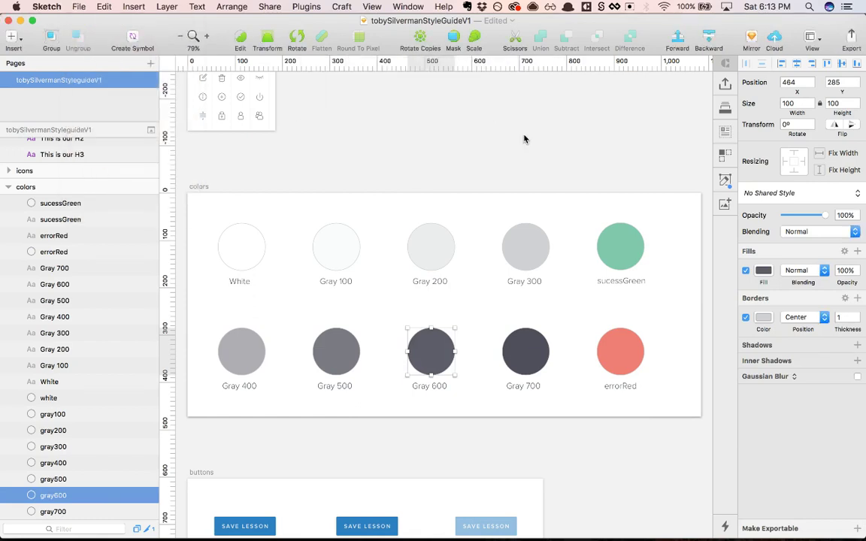
{"action": "left_click", "coordinate": [412, 117]}
{"action": "left_click", "coordinate": [78, 6]}
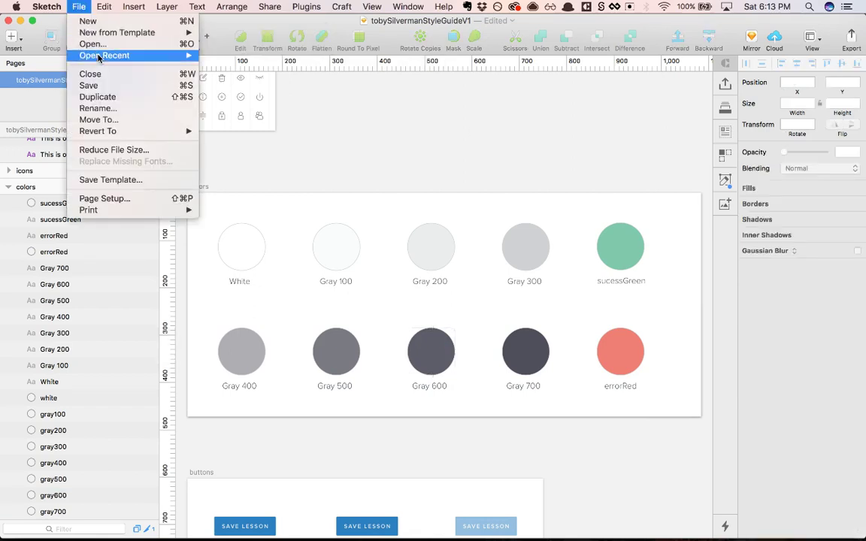
{"action": "mouse_move", "coordinate": [117, 33]}
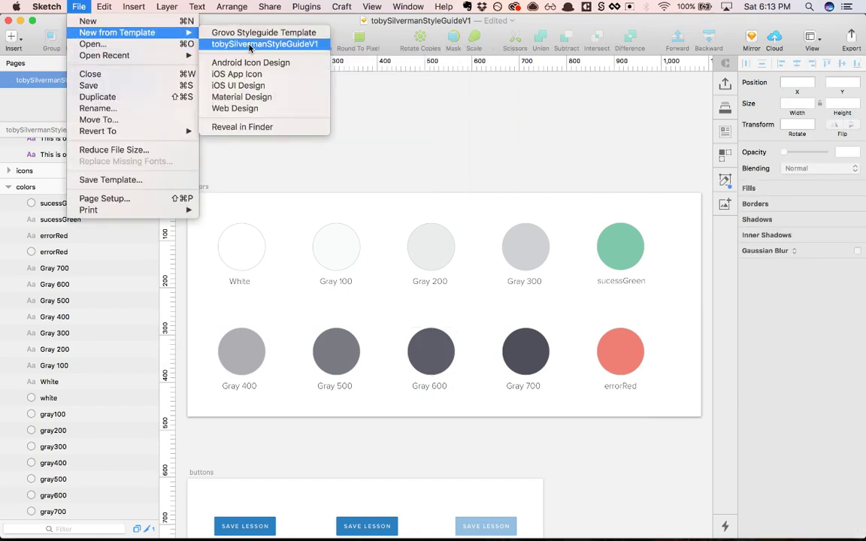
Create a document from the template, apply H1 to the White label, then undo it
{"action": "left_click", "coordinate": [251, 45]}
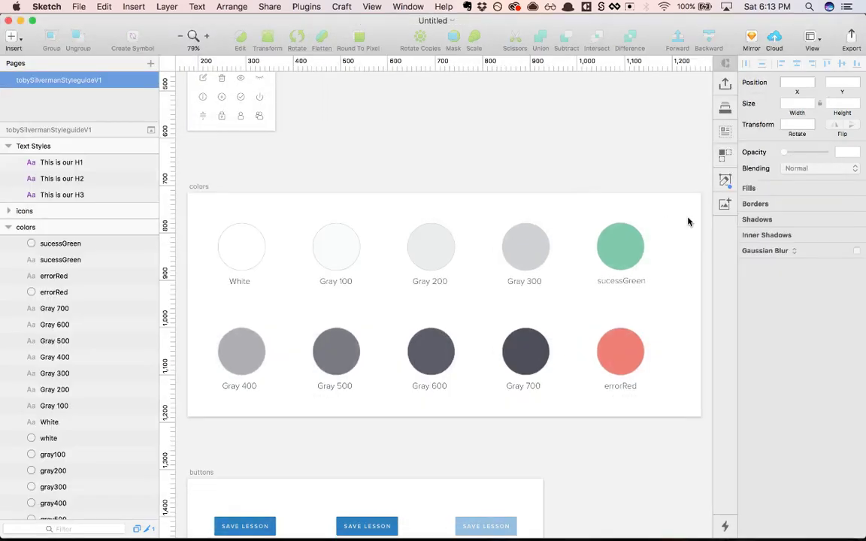
{"action": "left_click", "coordinate": [241, 284]}
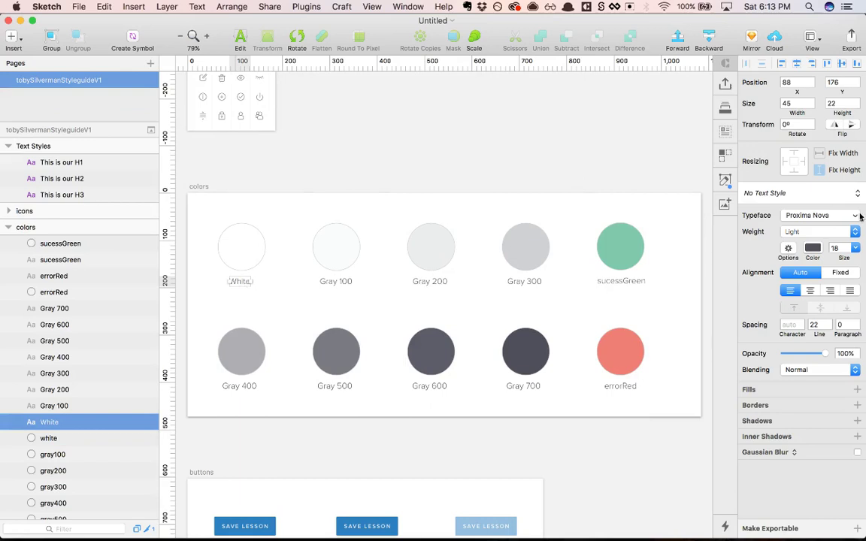
{"action": "left_click", "coordinate": [817, 194]}
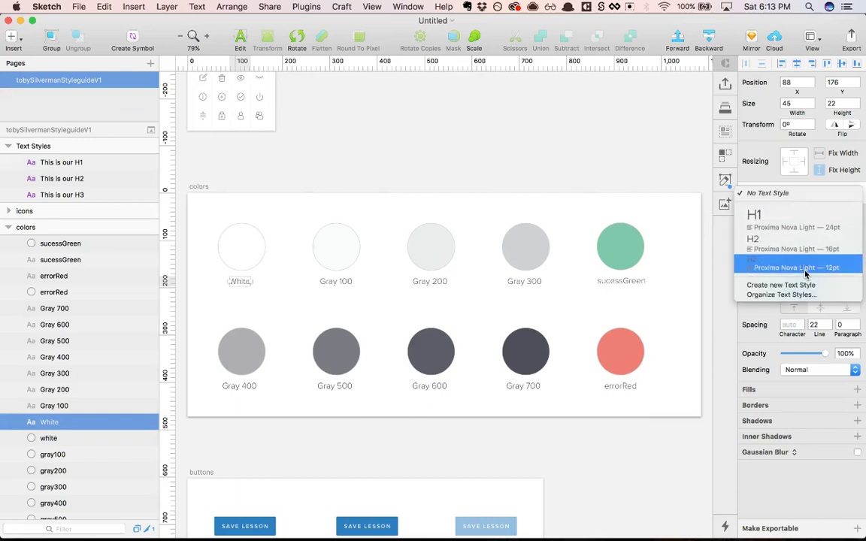
{"action": "left_click", "coordinate": [784, 227]}
{"action": "left_click", "coordinate": [533, 140]}
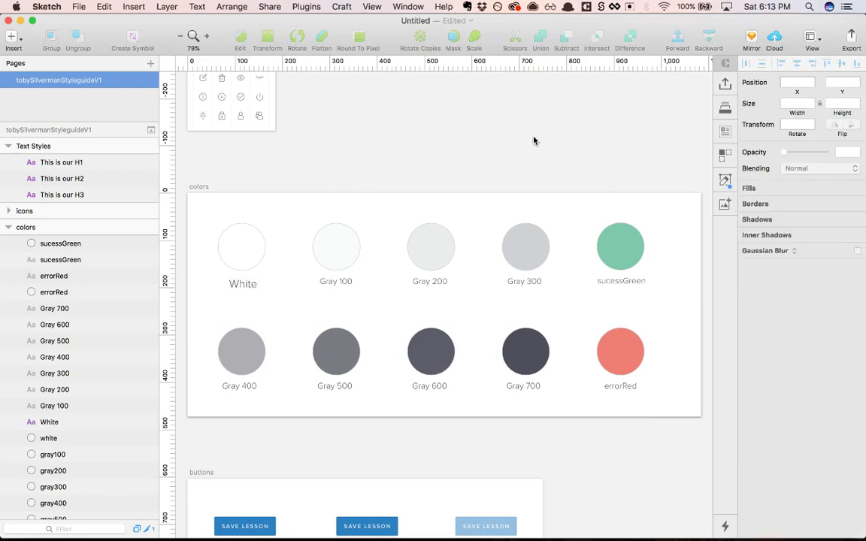
{"action": "key", "text": "super+z"}
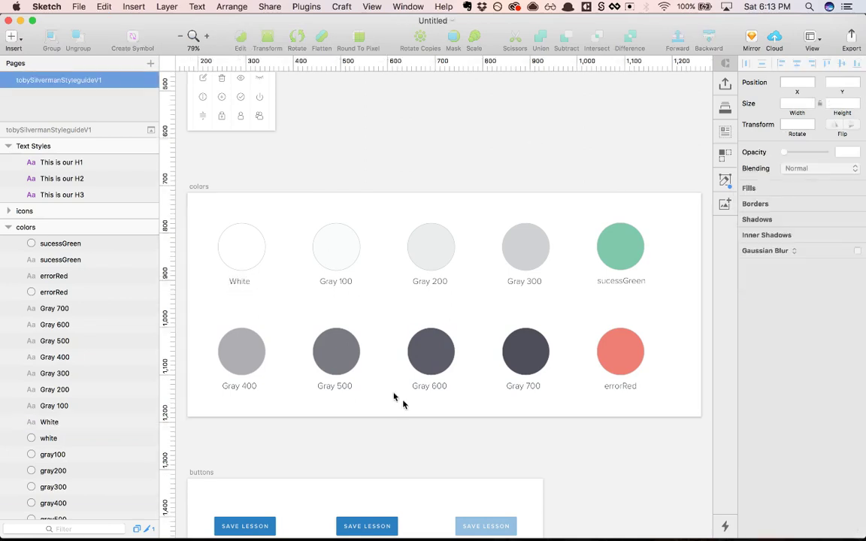
{"action": "left_click", "coordinate": [345, 360]}
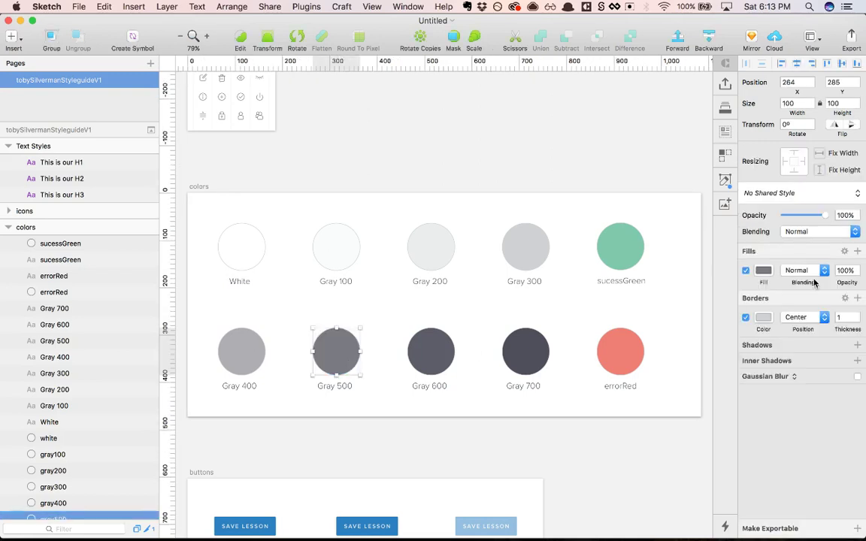
{"action": "left_click", "coordinate": [763, 272]}
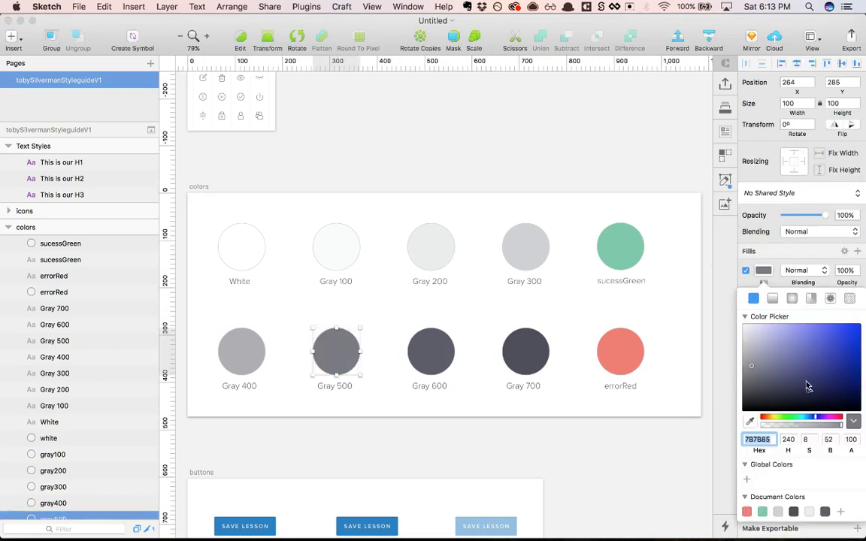
{"action": "left_click", "coordinate": [747, 512]}
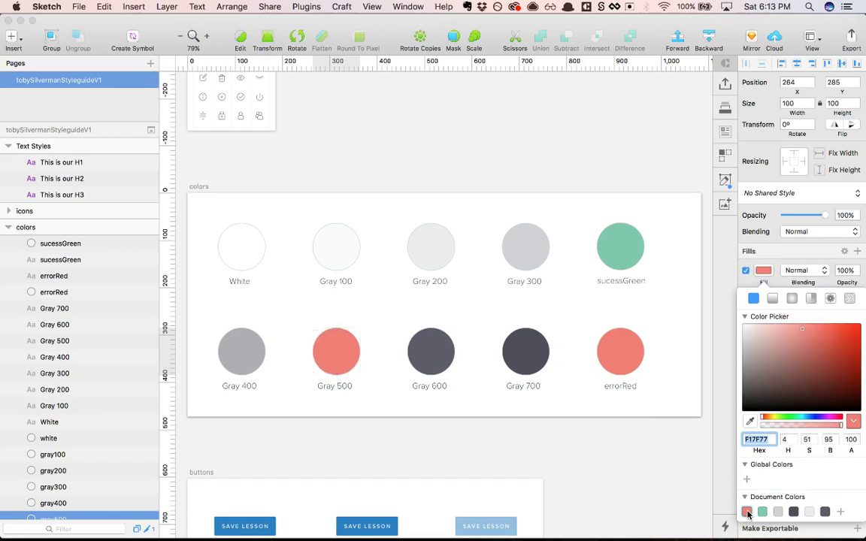
{"action": "key", "text": "Escape"}
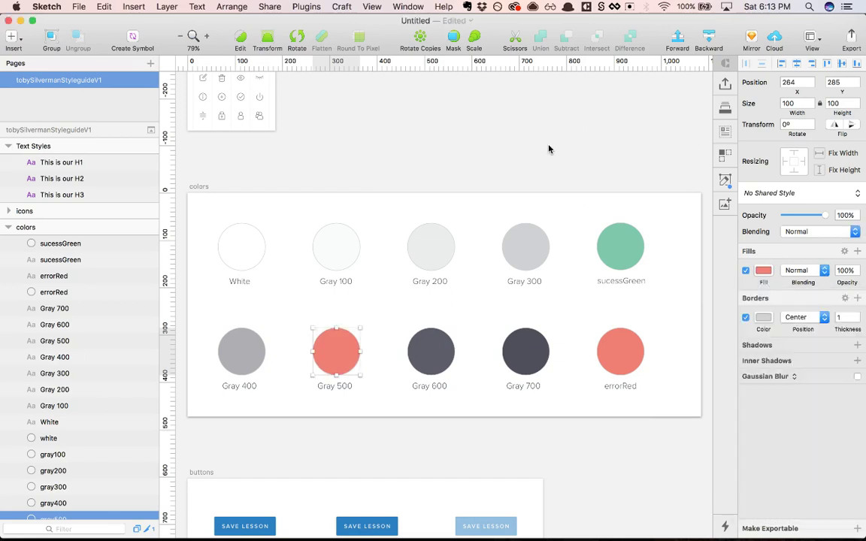
{"action": "key", "text": "super+c"}
{"action": "key", "text": "super+z"}
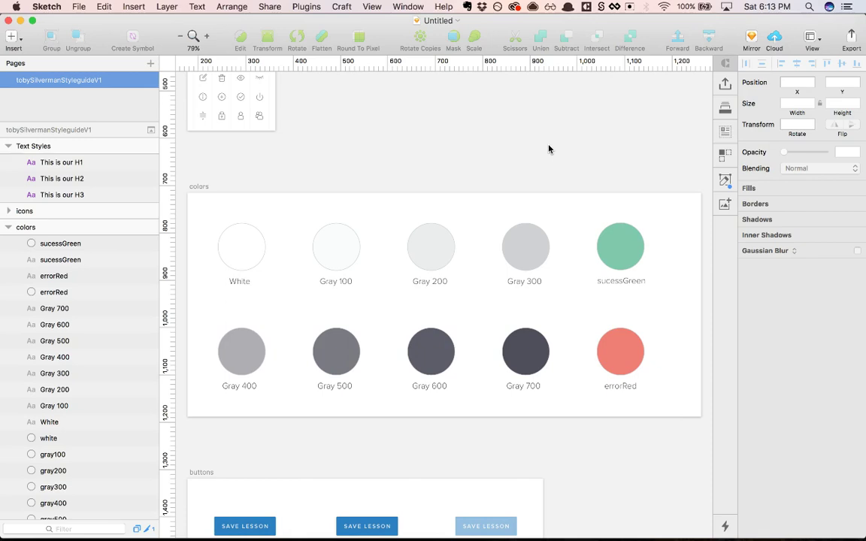
Zoom out to 50% to see every artboard from Text Styles down to buttons
{"action": "scroll", "coordinate": [548, 149], "scroll_direction": "up", "scroll_amount": 2}
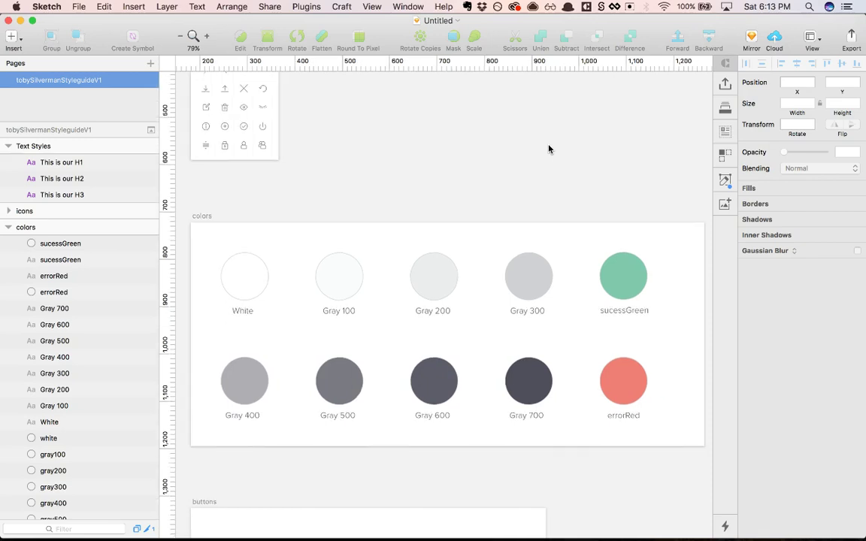
{"action": "scroll", "coordinate": [549, 149], "scroll_direction": "down", "scroll_amount": 3}
{"action": "scroll", "coordinate": [548, 149], "scroll_direction": "up", "scroll_amount": 1}
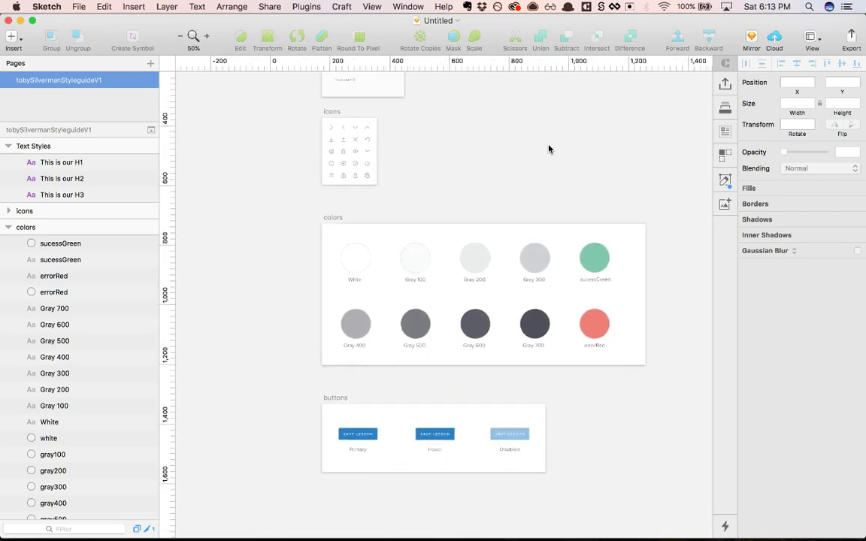
{"action": "scroll", "coordinate": [549, 149], "scroll_direction": "up", "scroll_amount": 2}
{"action": "scroll", "coordinate": [548, 149], "scroll_direction": "up", "scroll_amount": 2}
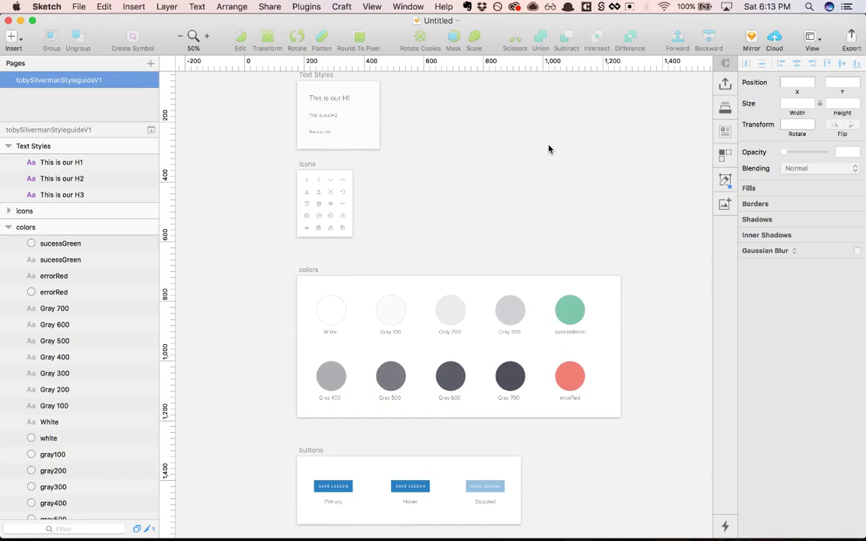